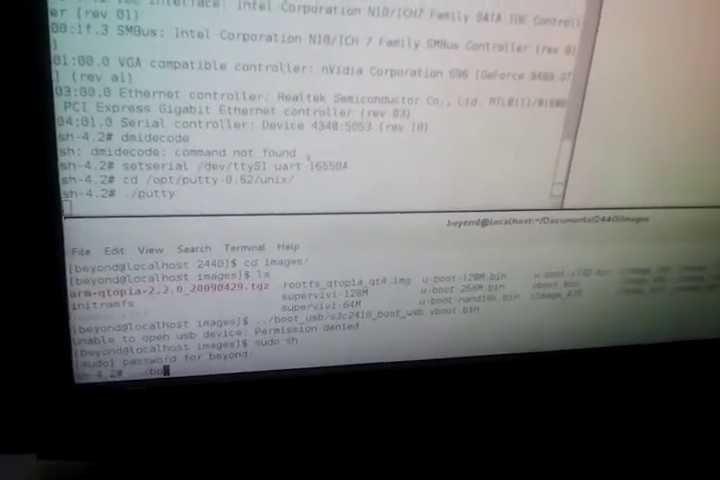
type("./boot_usb/")
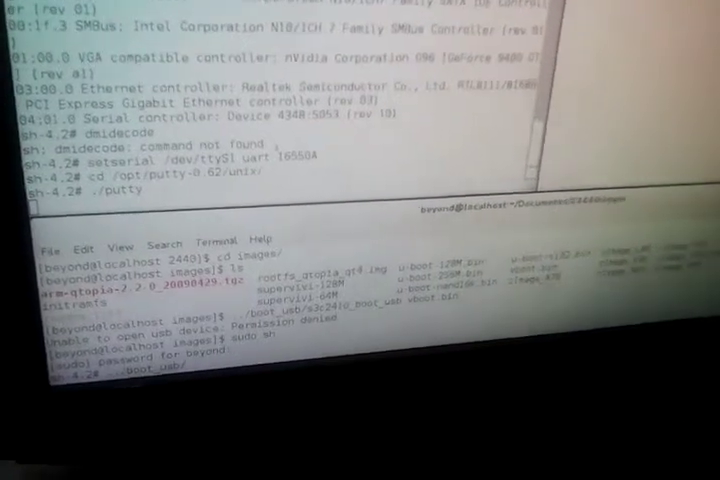
type("s3c2410_boot_u")
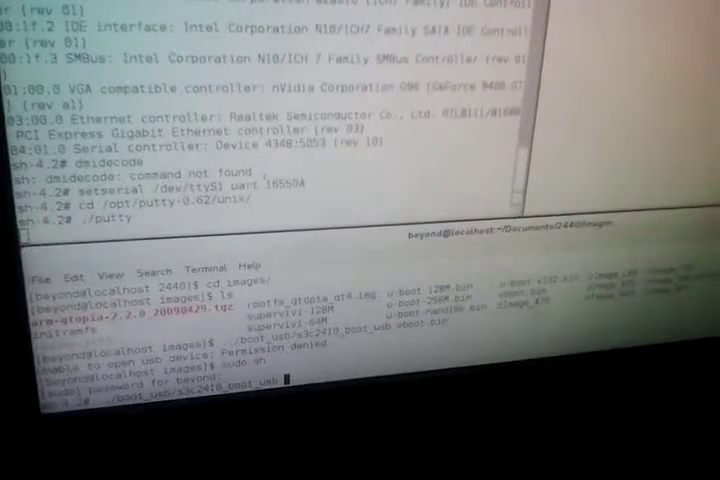
type("sb")
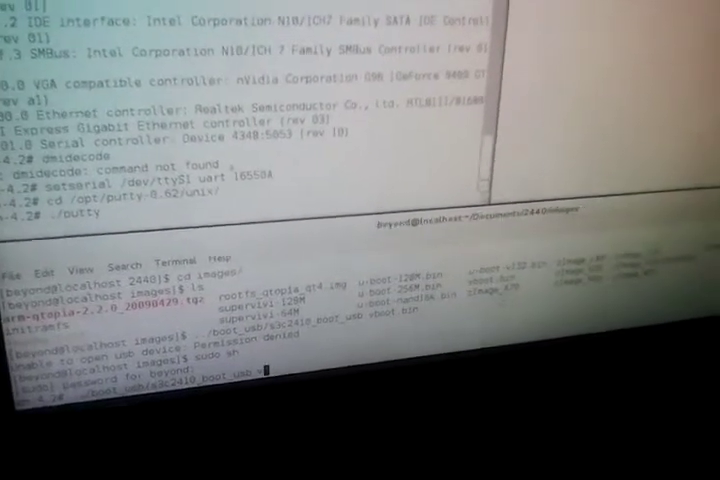
type(" uboot.bin")
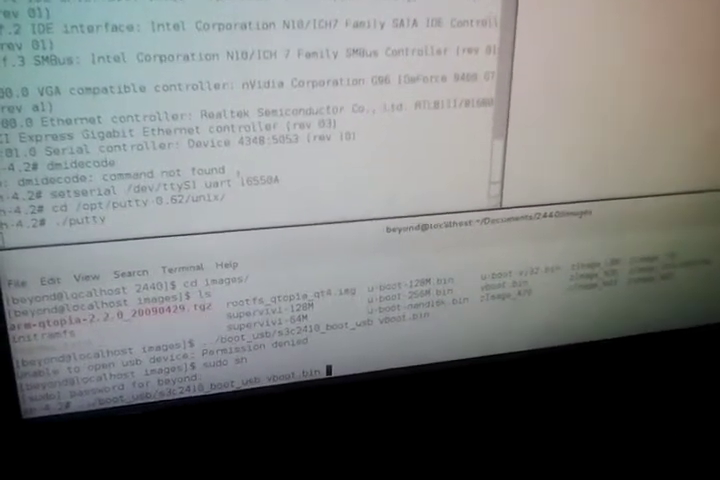
Run ./boot_usb/s3c2410_boot_usb vboot.bin to send 3183 bytes, then recall the command
key("Return")
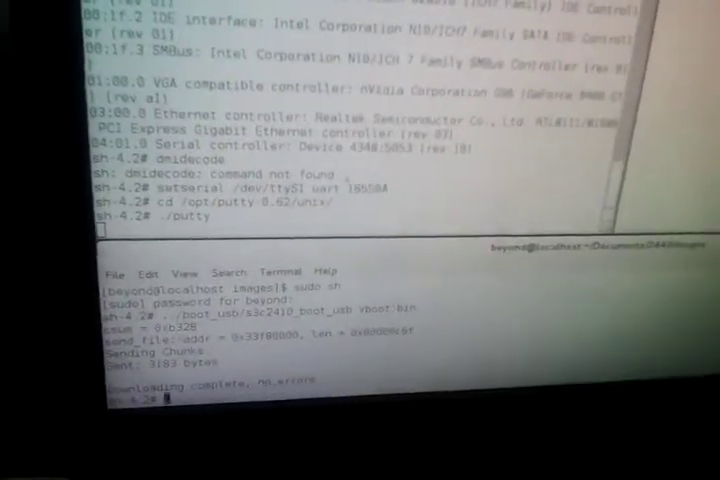
key("Up")
Replace vboot.bin with zImage_W35, send the 2266616-byte kernel, then clear that name
key("BackSpace")
key("BackSpace")
key("BackSpace")
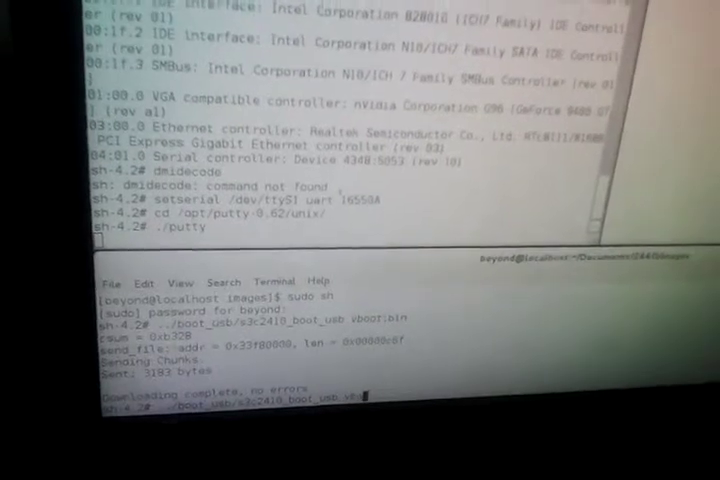
key("BackSpace")
key("BackSpace")
key("BackSpace")
key("BackSpace")
key("BackSpace")
key("BackSpace")
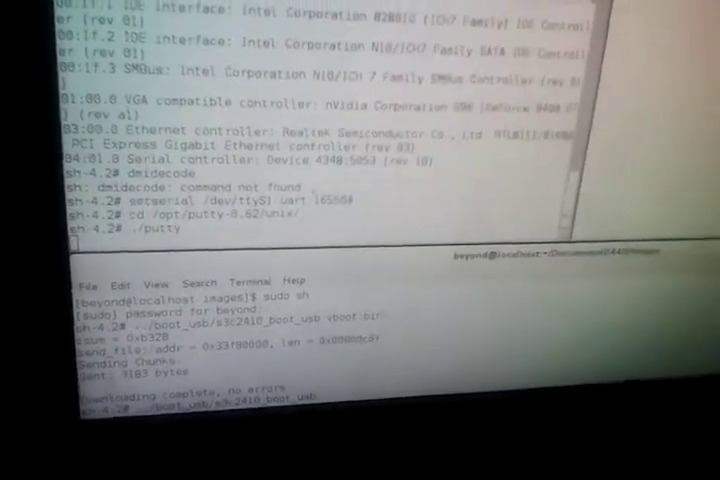
key("Tab")
key("Tab")
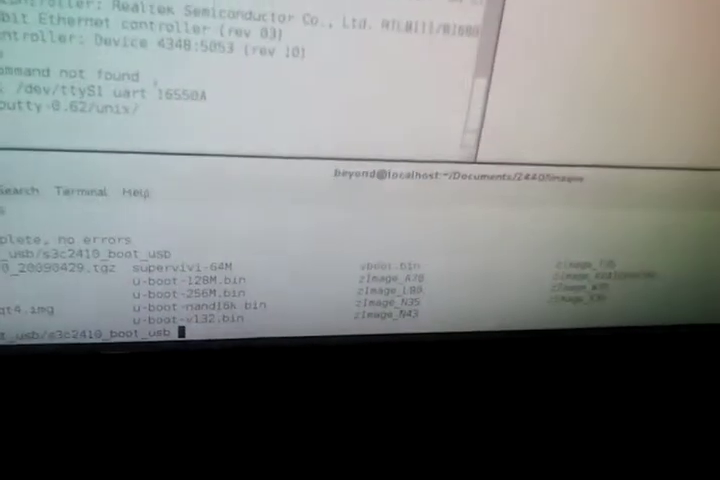
type("zI")
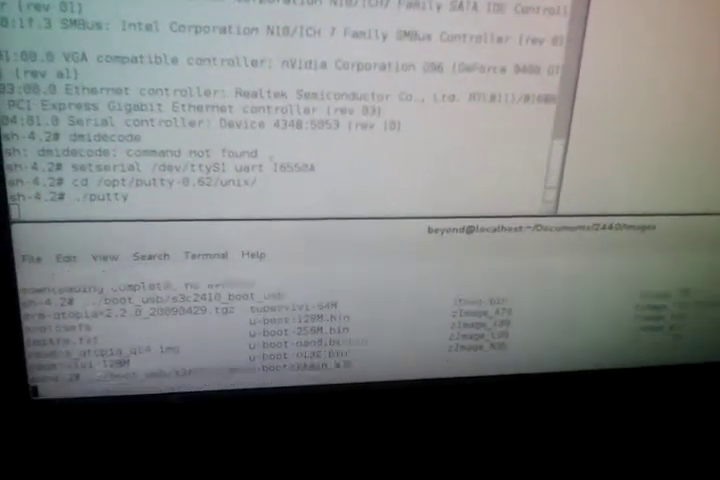
key("Return")
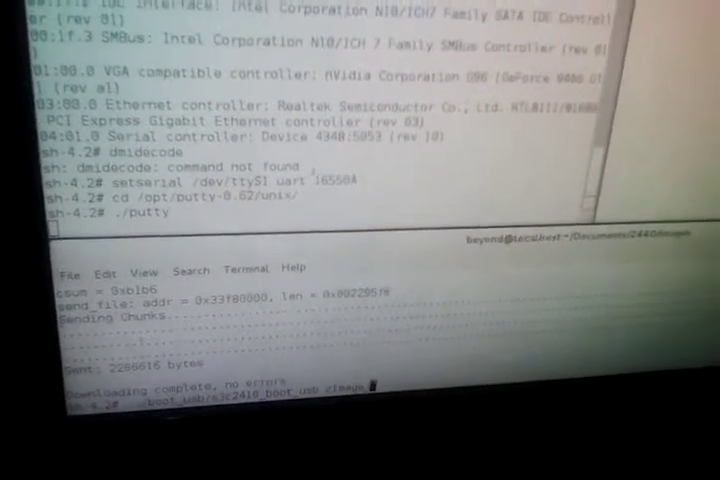
key("BackSpace")
key("BackSpace")
key("BackSpace")
key("BackSpace")
key("BackSpace")
key("BackSpace")
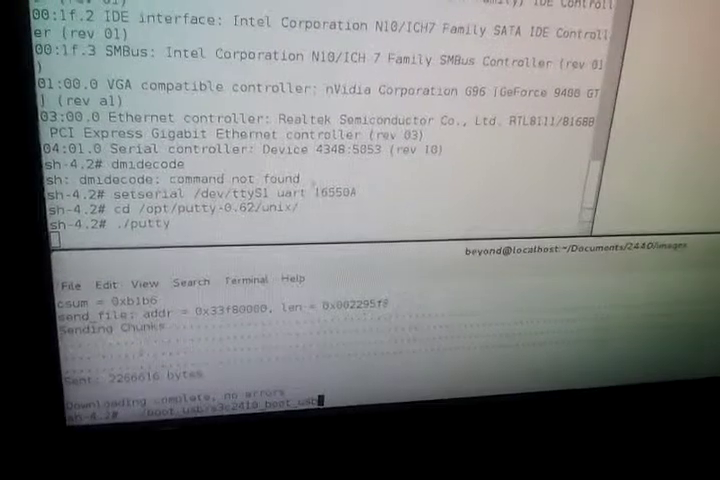
Complete the boot_usb command's file name as rootfs_qtopia_qt4.img
key("Tab")
key("Tab")
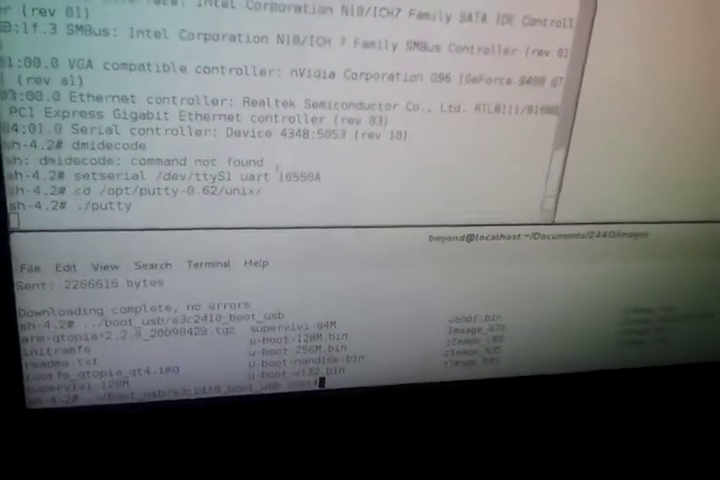
key("Tab")
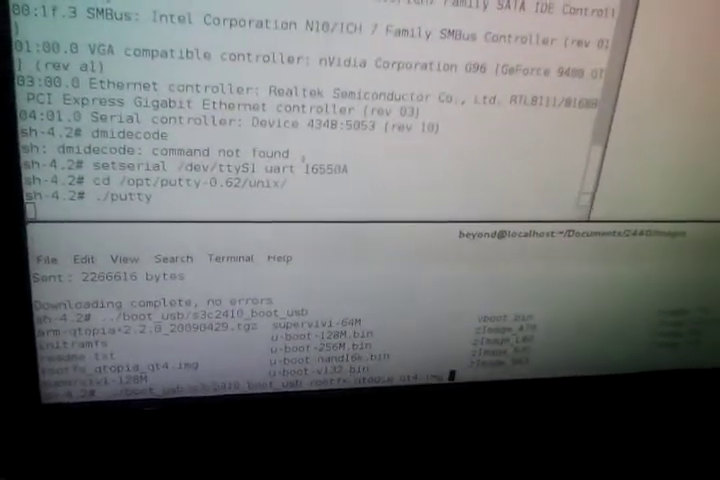